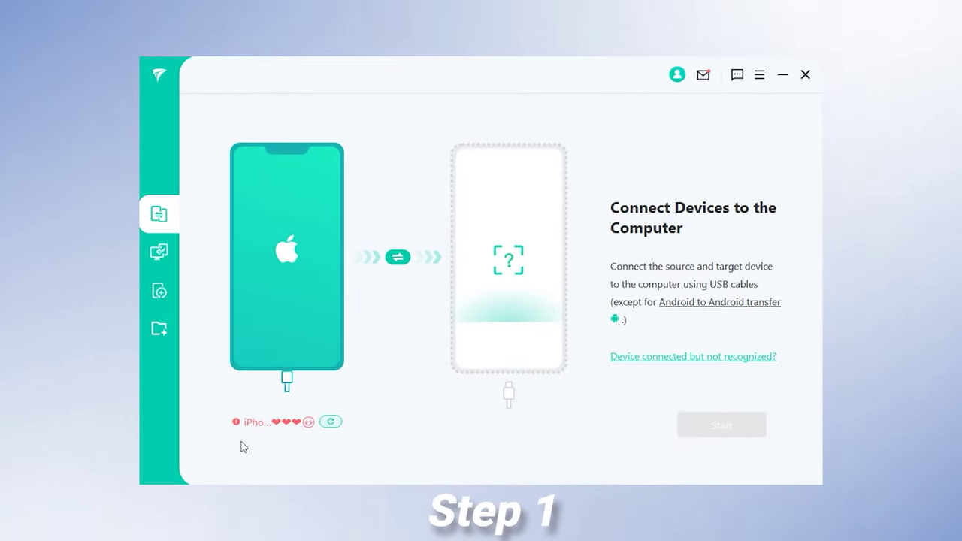
Back up the iPhone's LINE data to the computer and dismiss the success message
click(158, 253)
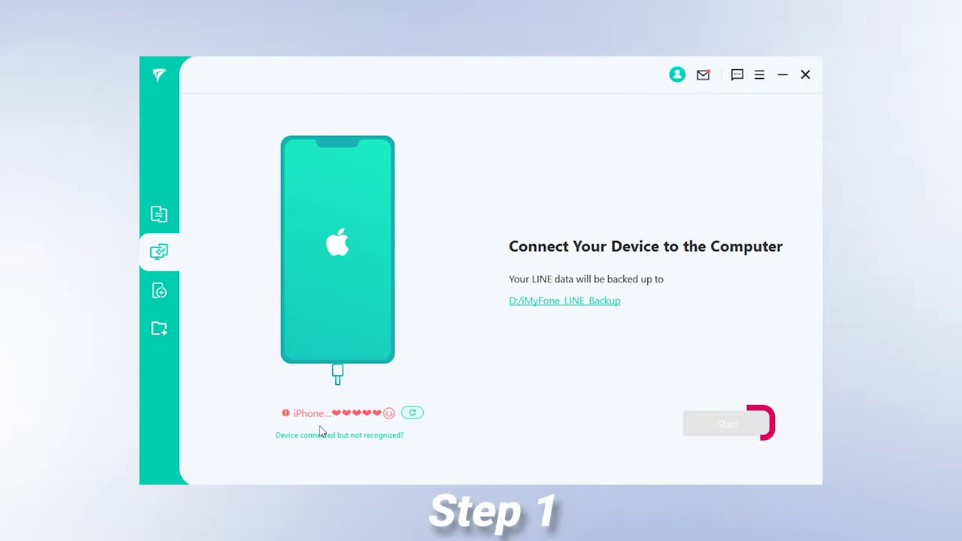
click(722, 435)
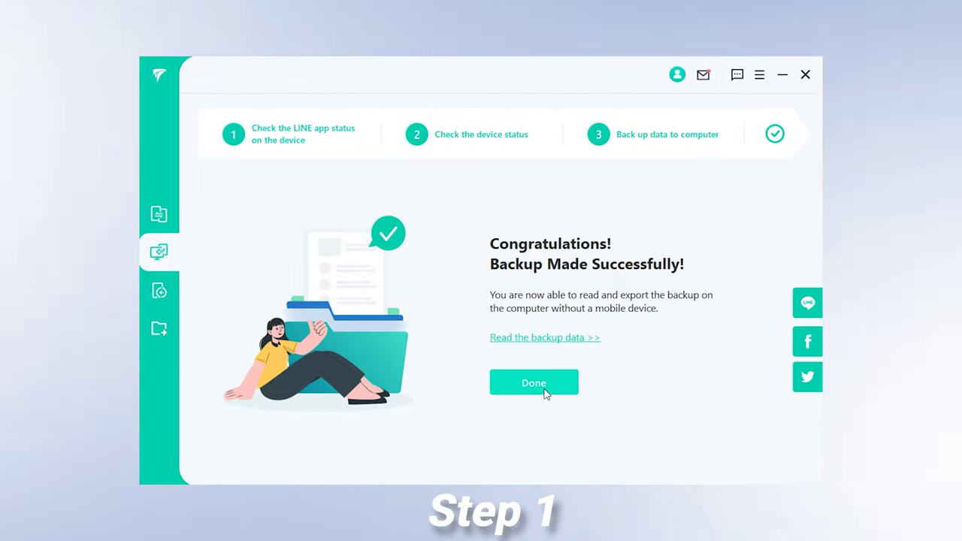
click(534, 383)
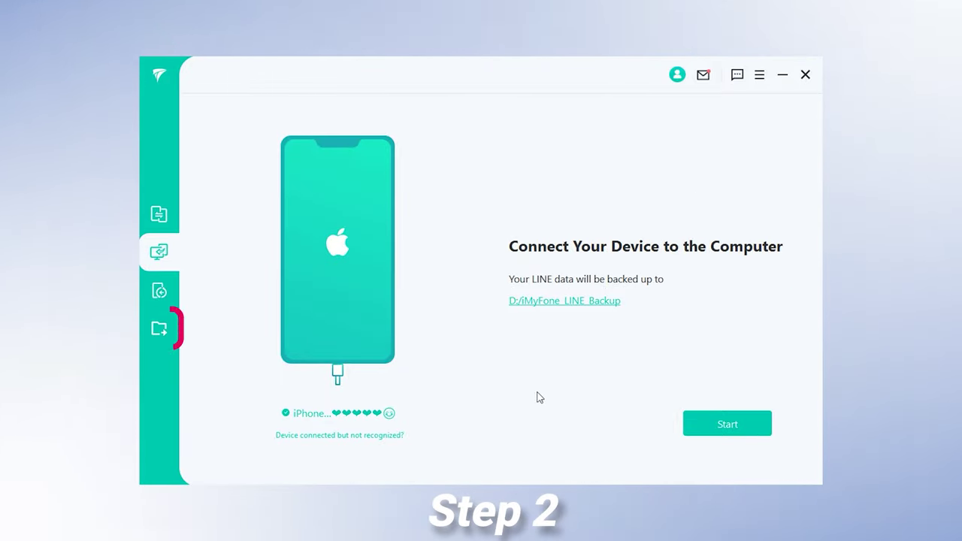
Export only Chat History and Photos from the latest backup to the desktop
click(159, 330)
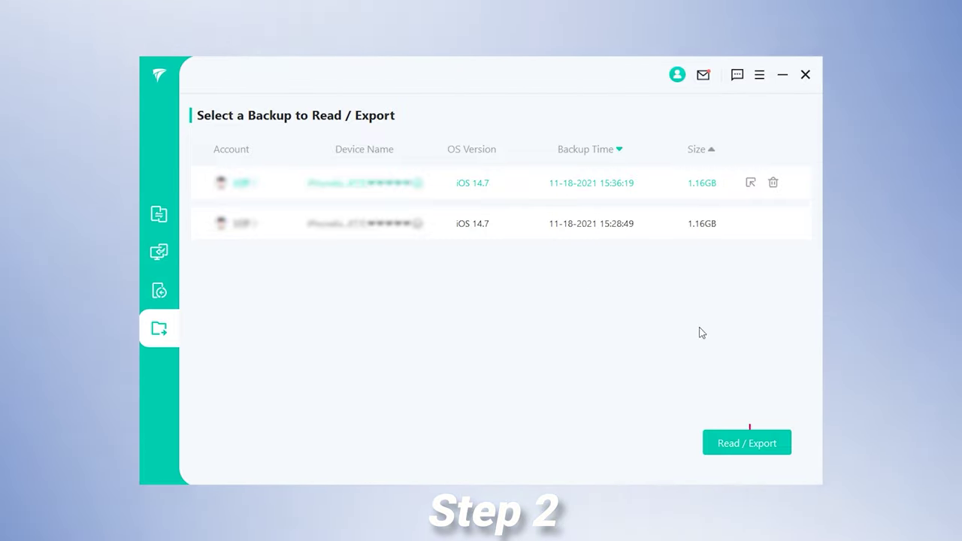
click(744, 445)
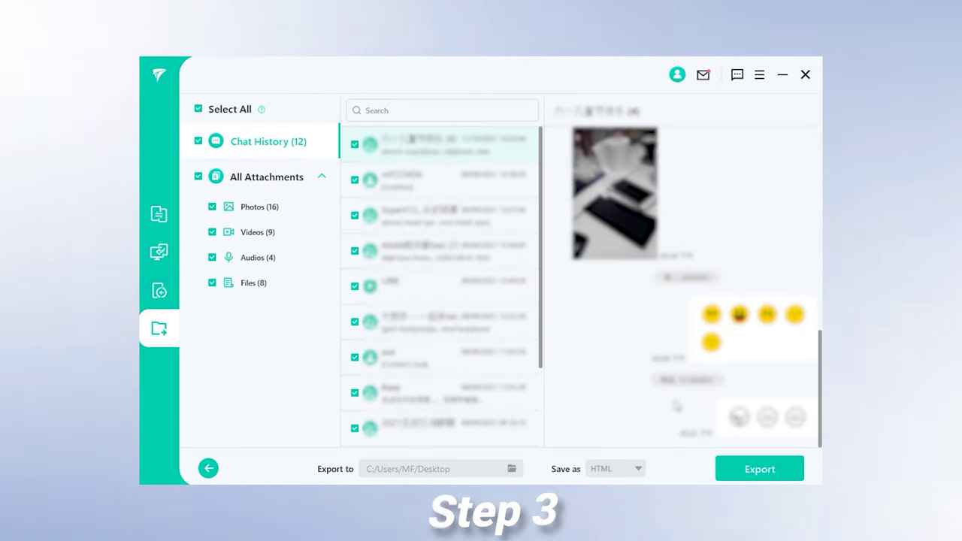
click(198, 109)
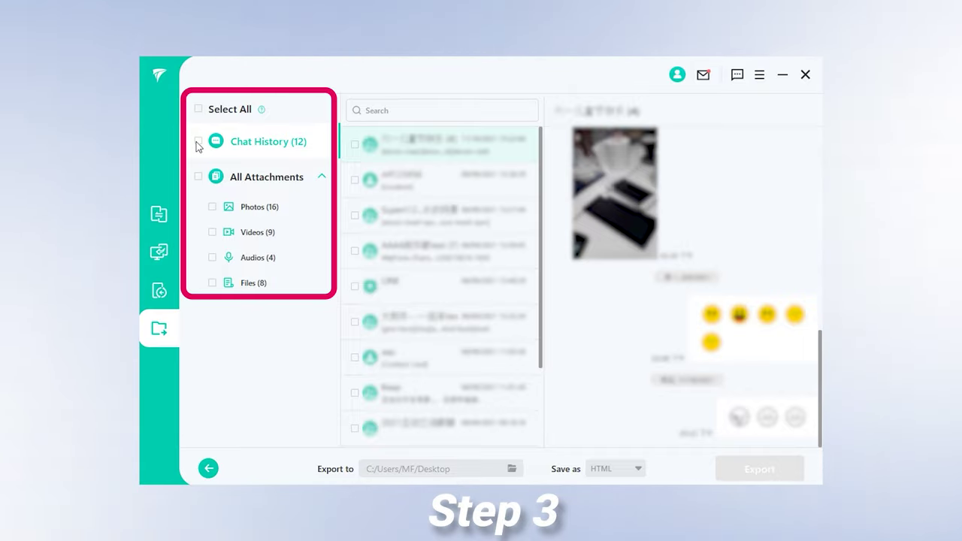
click(199, 109)
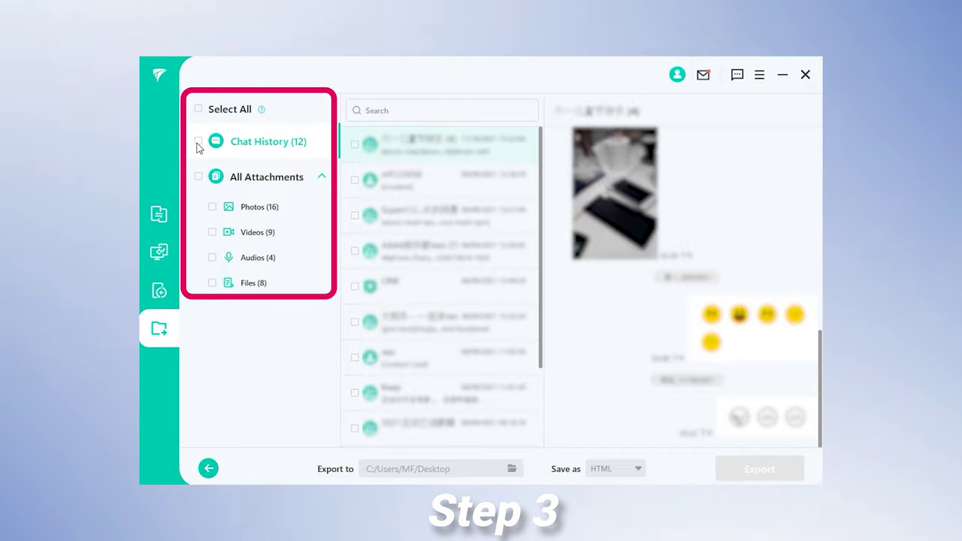
click(198, 141)
click(213, 208)
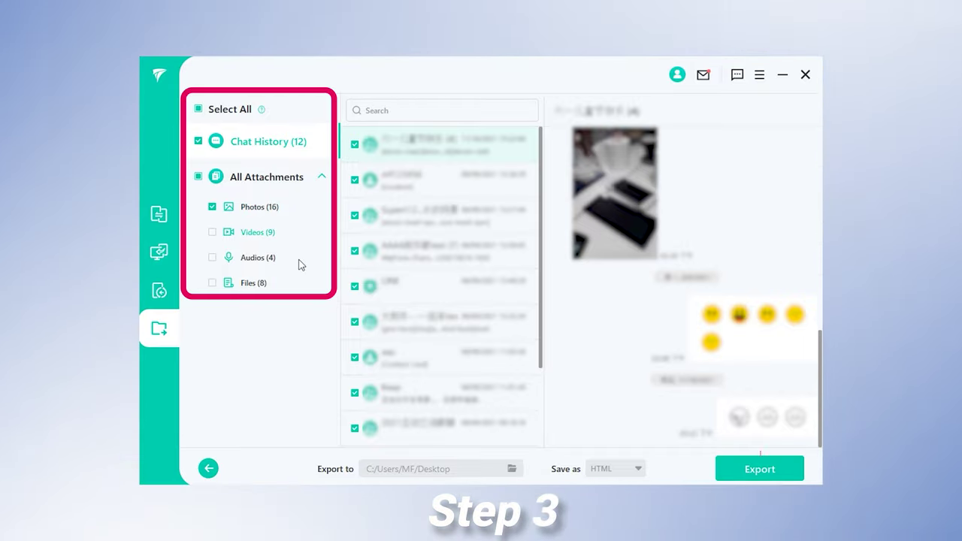
click(787, 472)
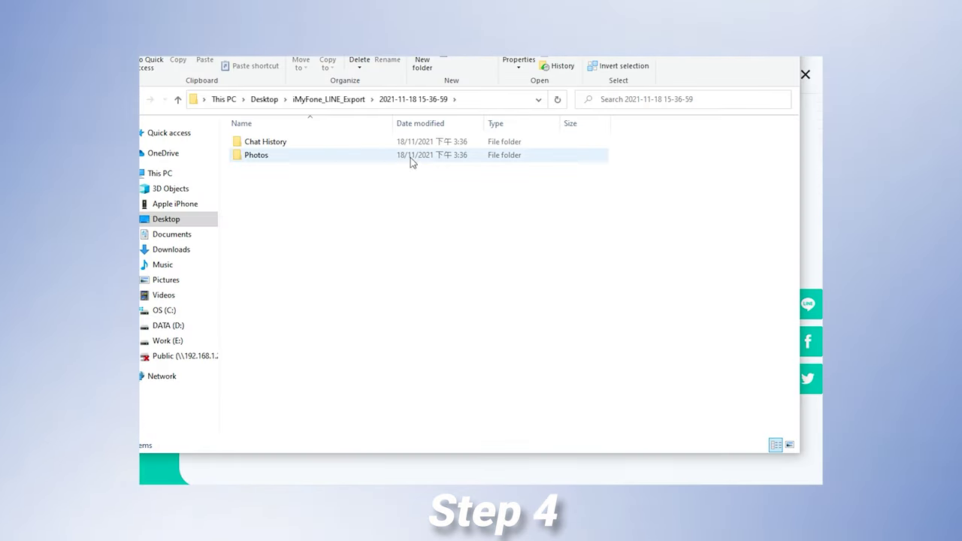
Browse the exported Photos and Chat History folders, returning to the dated export folder
click(359, 161)
double_click(360, 161)
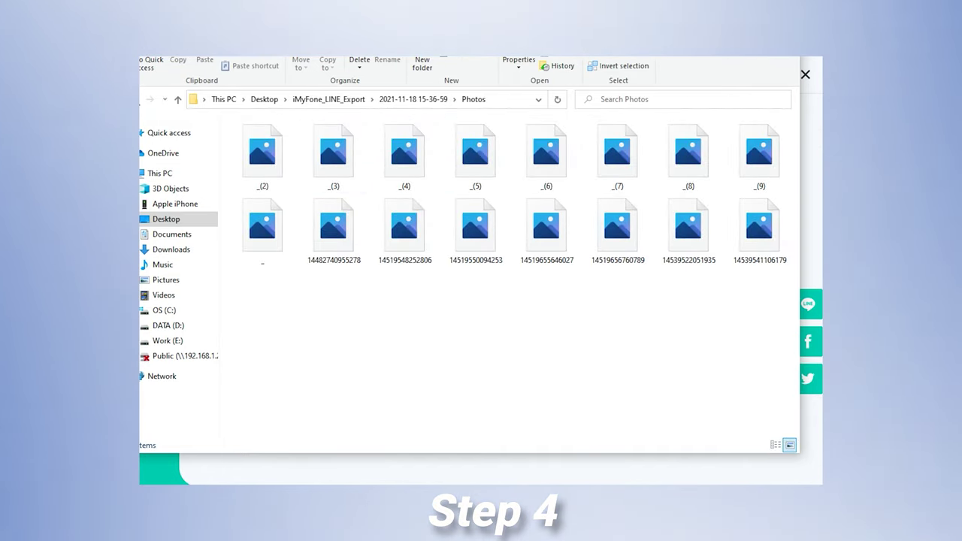
click(177, 99)
double_click(254, 141)
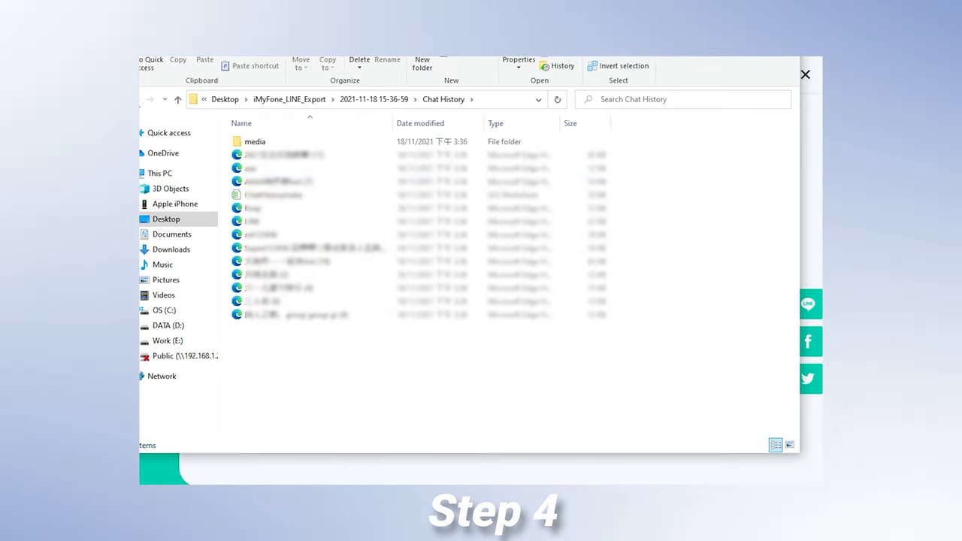
click(140, 104)
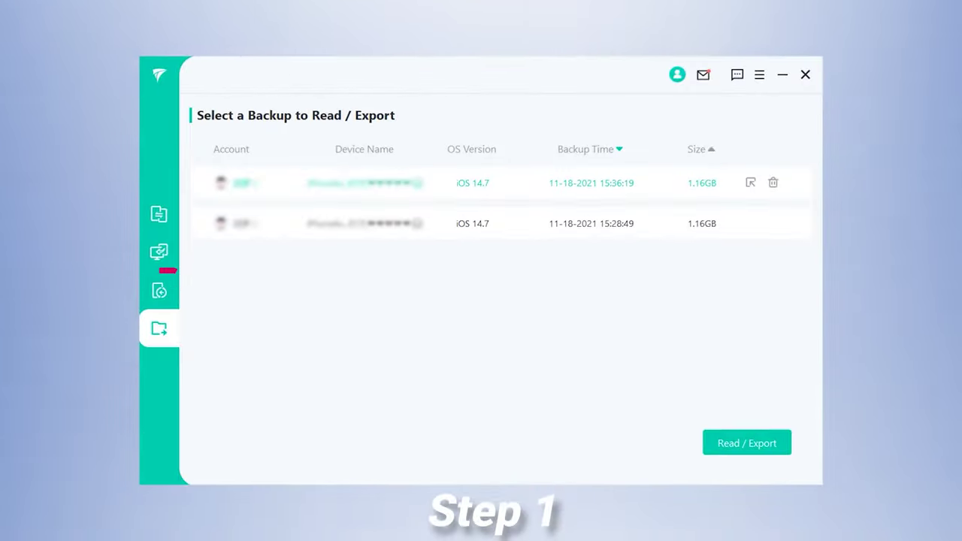
Choose the 15:28:49 backup for restore, preview its chats, and continue to device connection
click(160, 291)
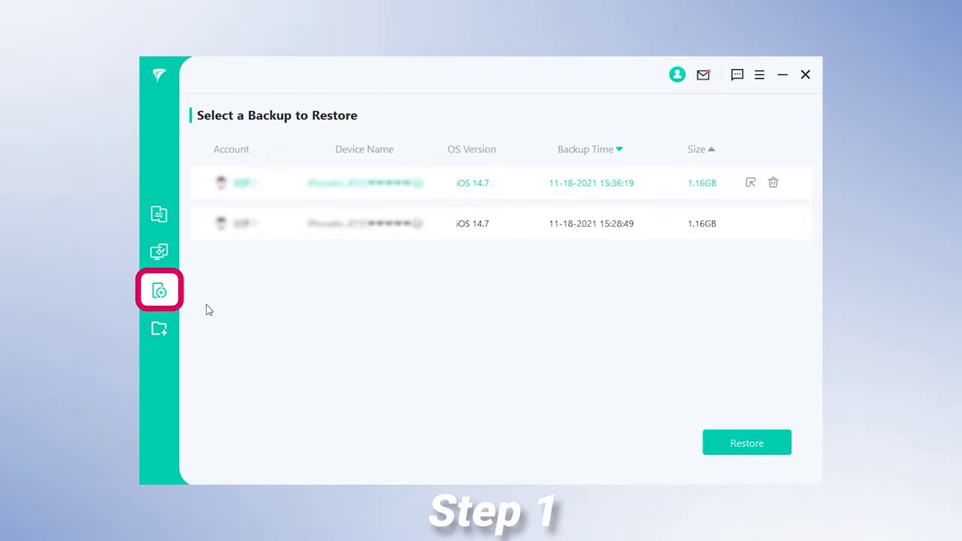
click(567, 226)
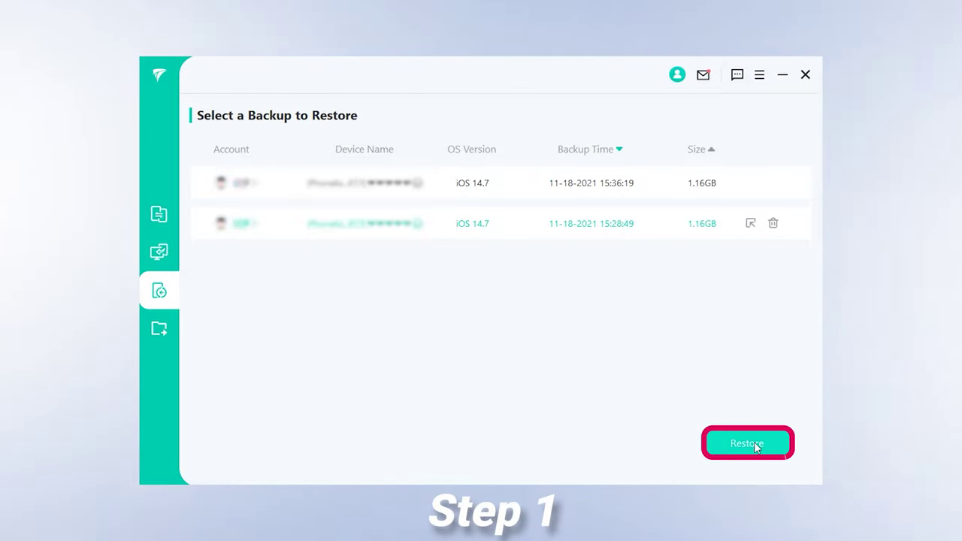
click(752, 444)
click(418, 280)
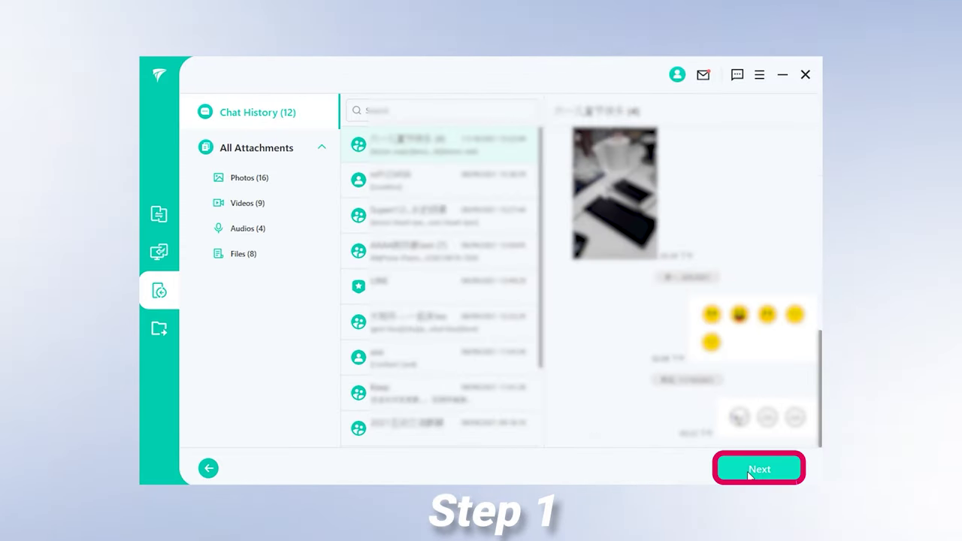
click(750, 472)
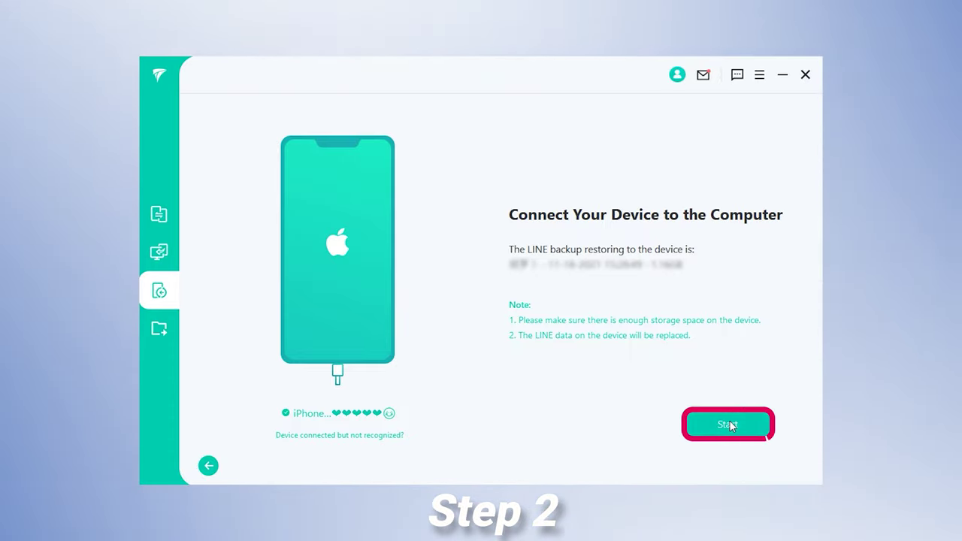
Start restoring the 15:28 backup onto the connected iPhone
click(729, 421)
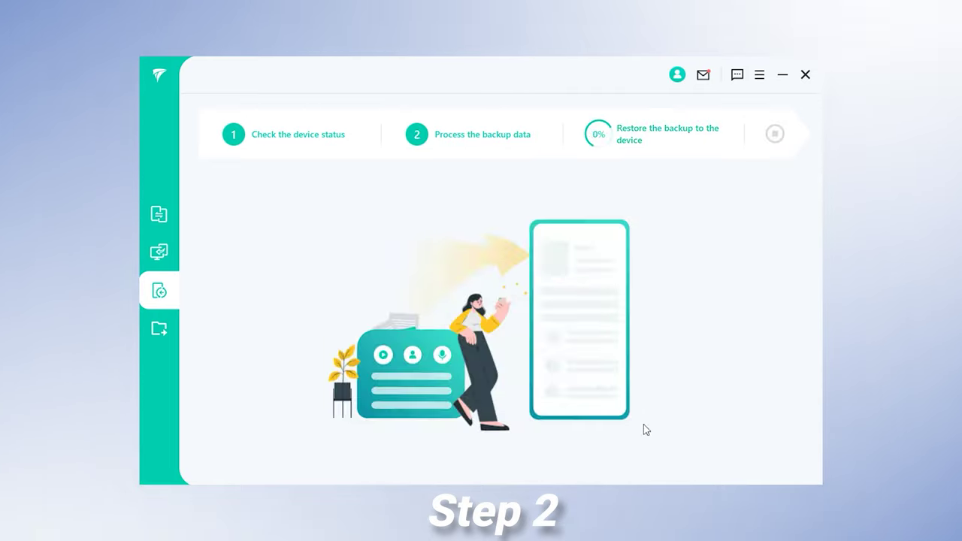